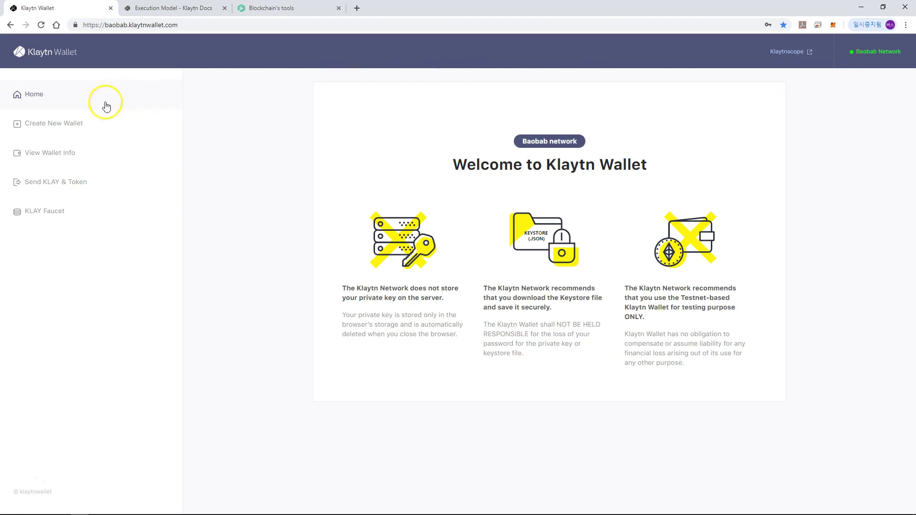
- Create a new wallet by setting the keystore file password and downloading the keystore file
click(56, 129)
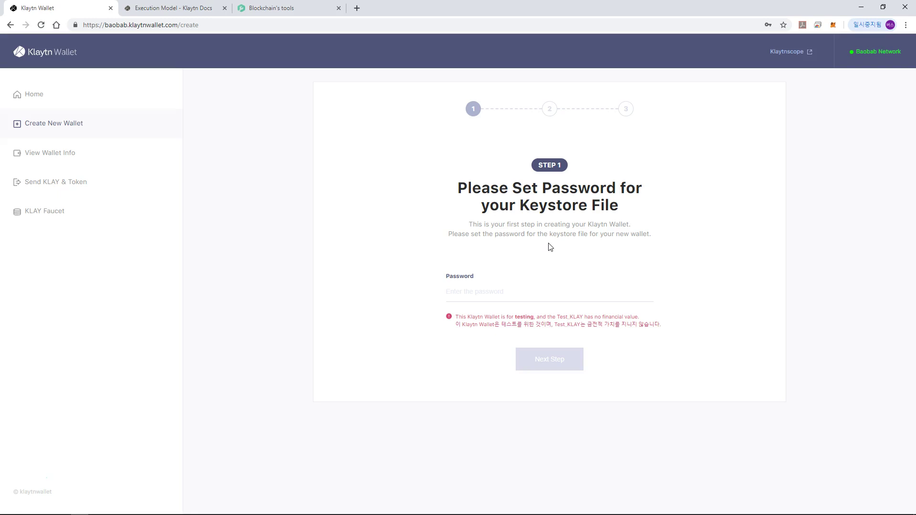
click(530, 291)
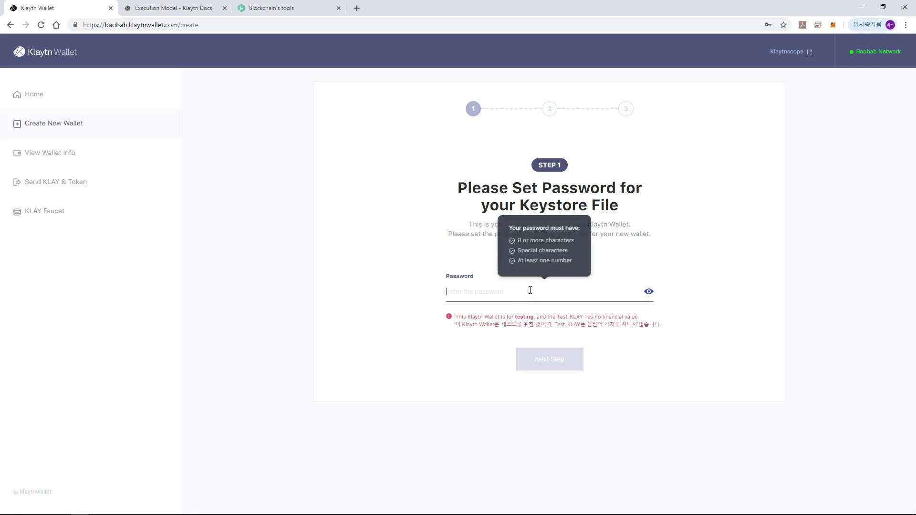
text(********)
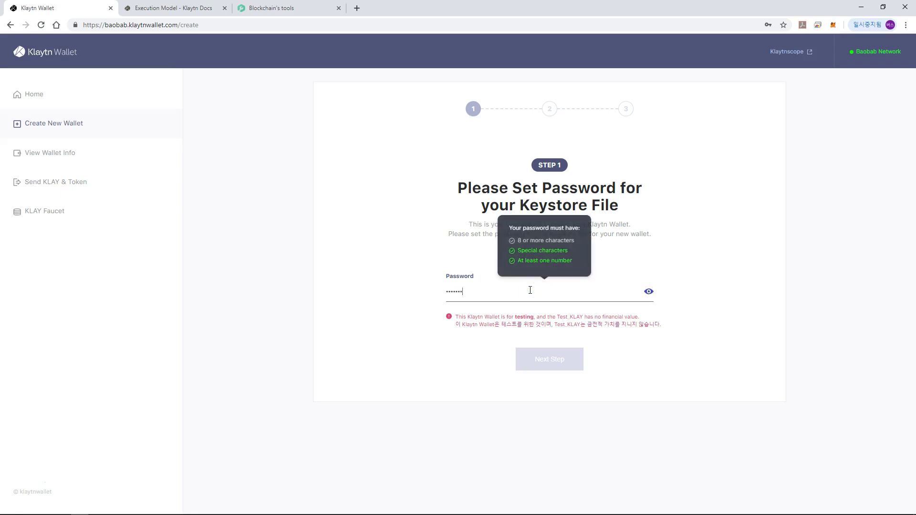
click(548, 362)
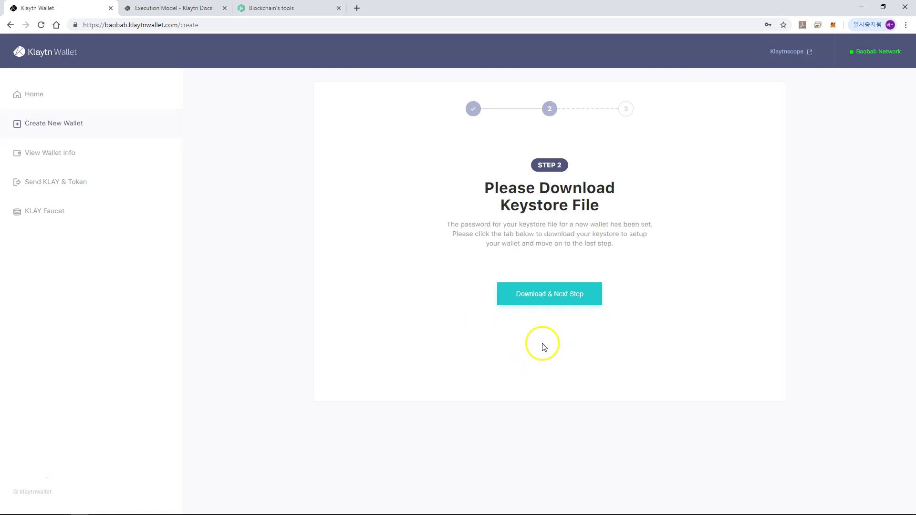
click(549, 299)
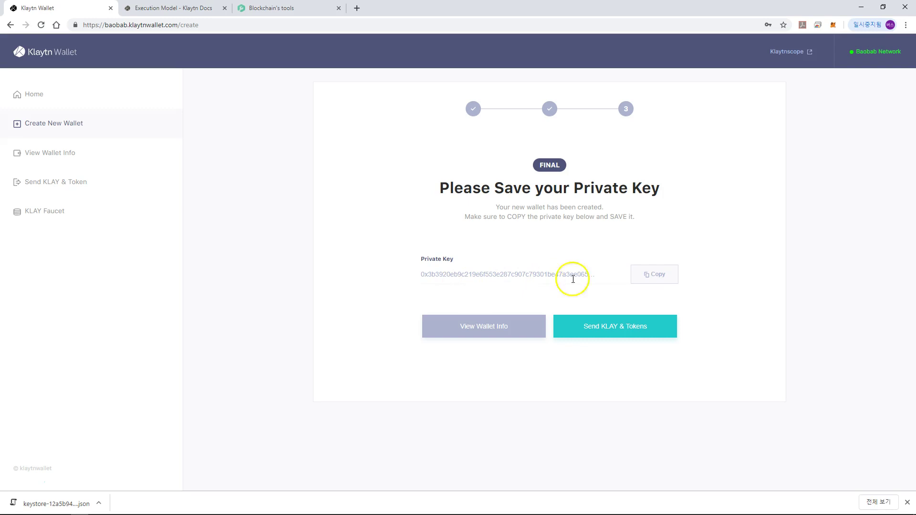
- Copy the new wallet's private key, paste it into an empty Notepad document, and return to the wallet page
click(654, 281)
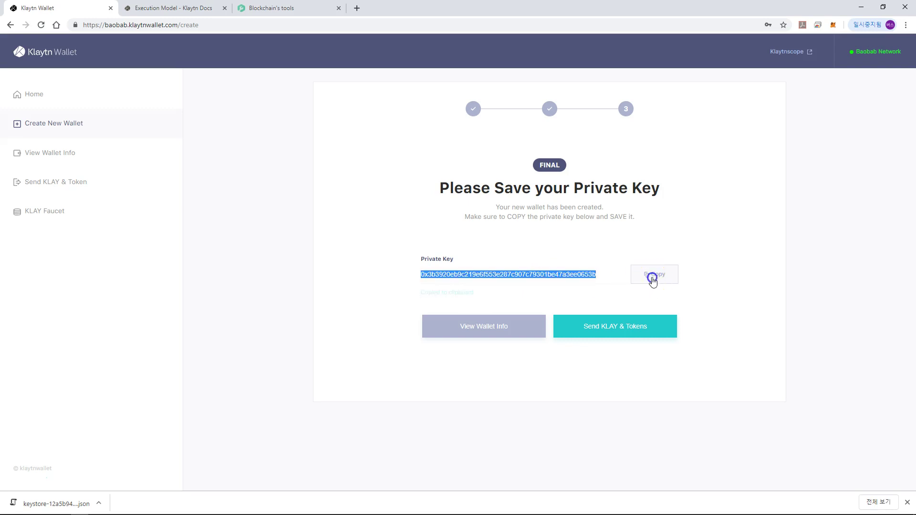
key(alt+Tab)
key(ctrl+v)
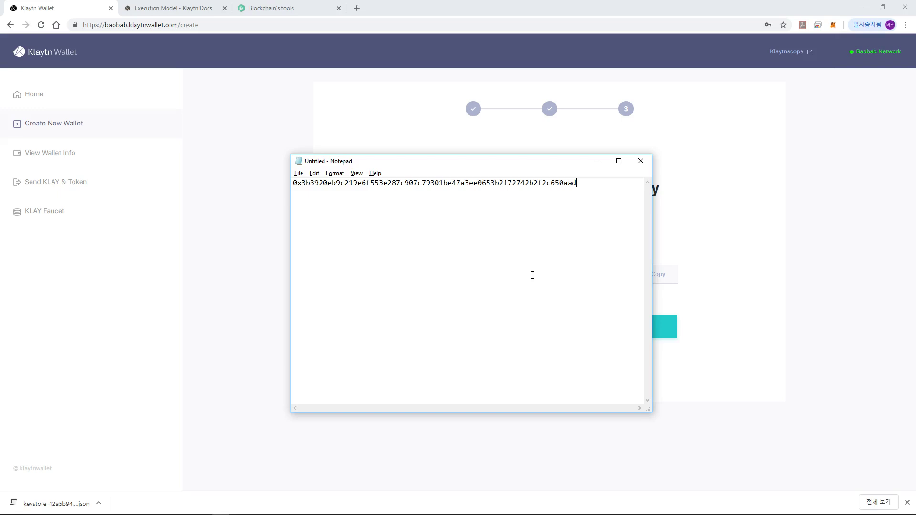
key(alt+Tab)
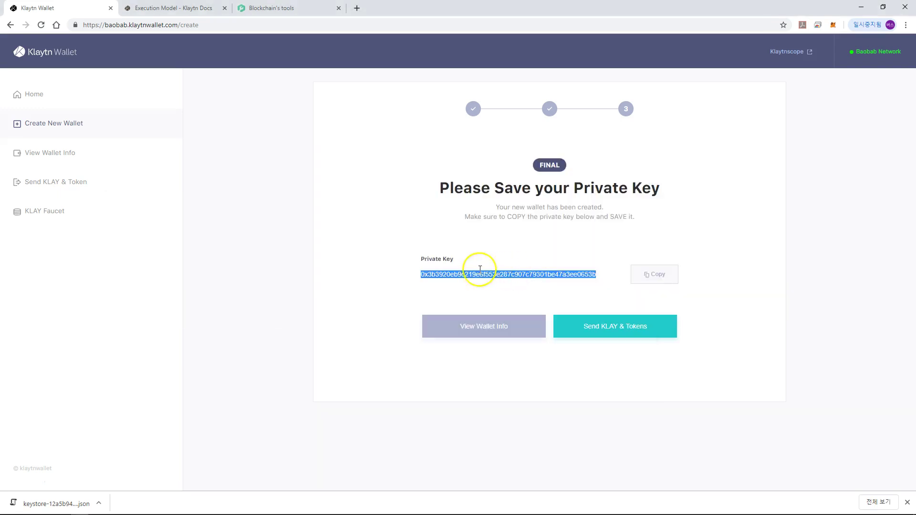
click(399, 317)
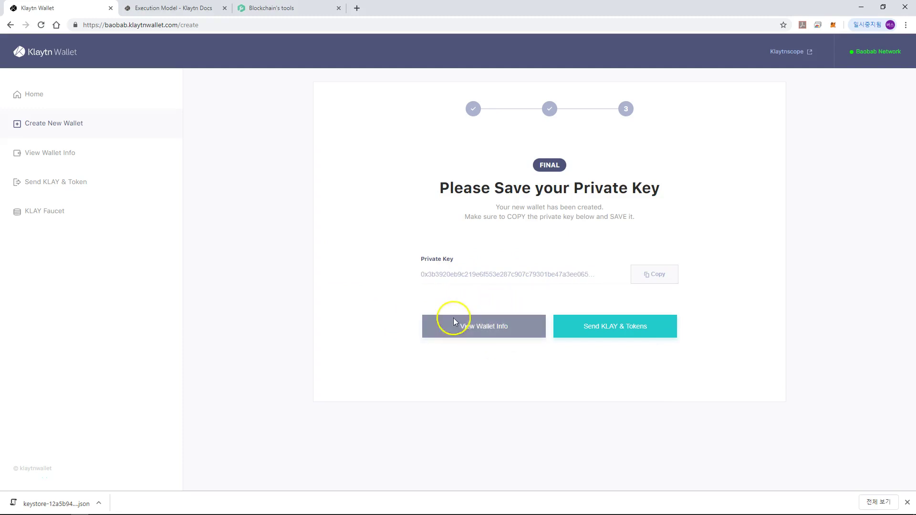
- Access the new wallet's info using its private key, acknowledging the notice that the wallet is for testing
click(476, 330)
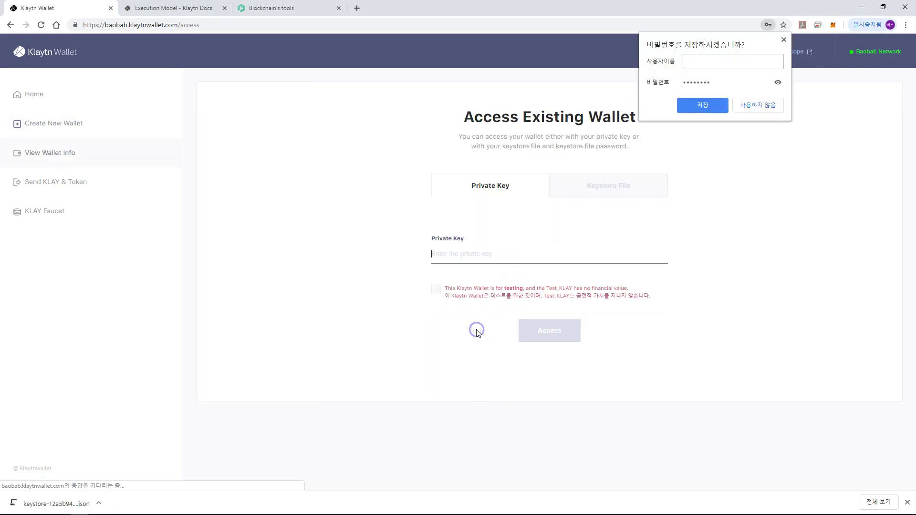
click(776, 140)
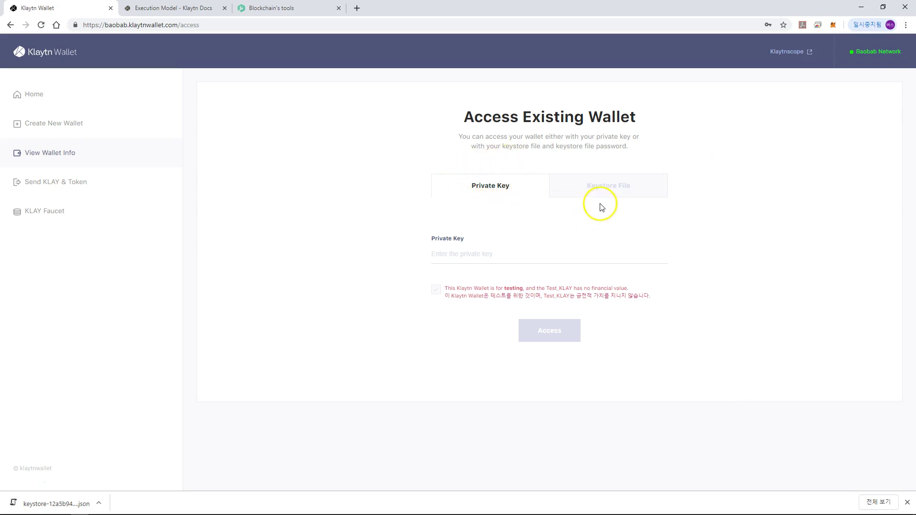
click(597, 185)
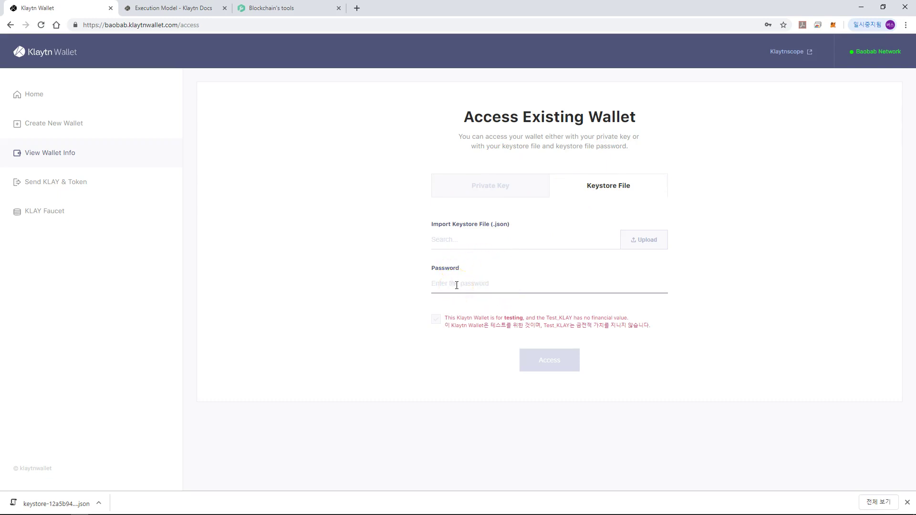
click(476, 190)
key(alt+Tab)
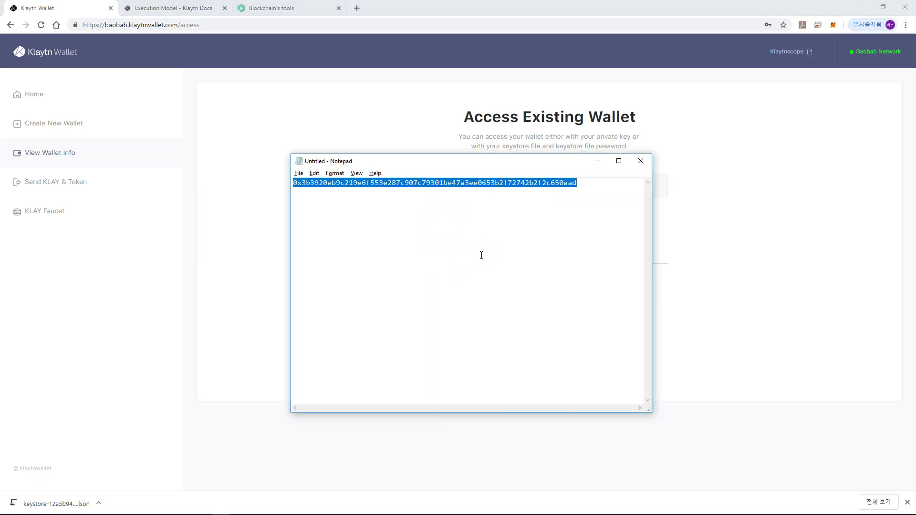
key(alt+Tab)
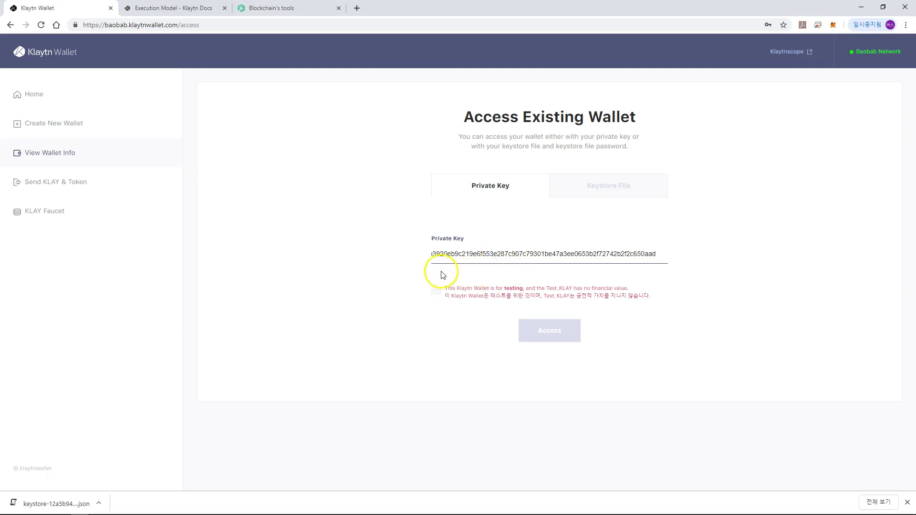
click(435, 289)
click(556, 329)
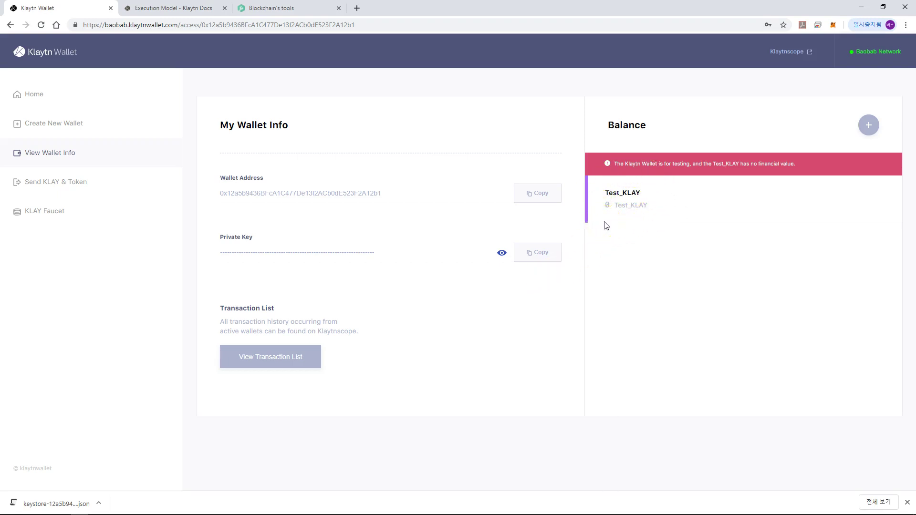
- View and close the Add Tokens form, and run the KLAY Faucet to fund the wallet with Test_KLAY
click(869, 126)
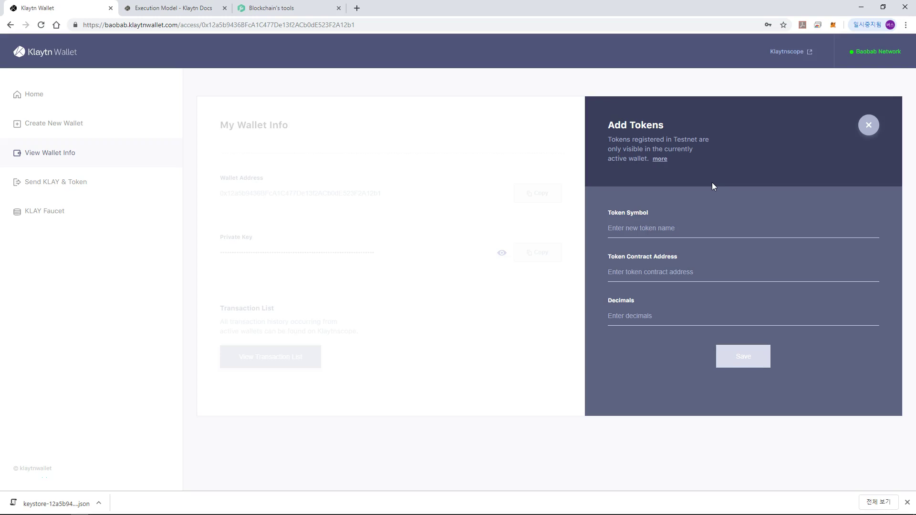
click(868, 125)
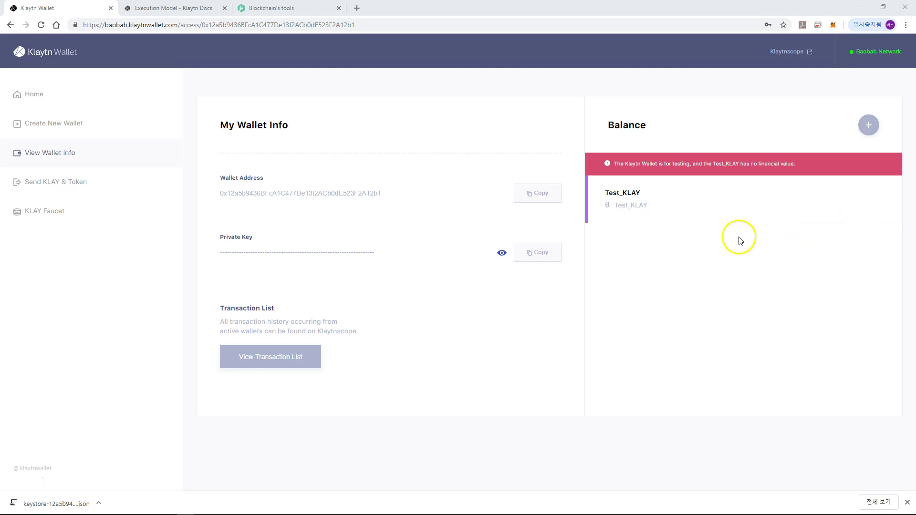
click(74, 215)
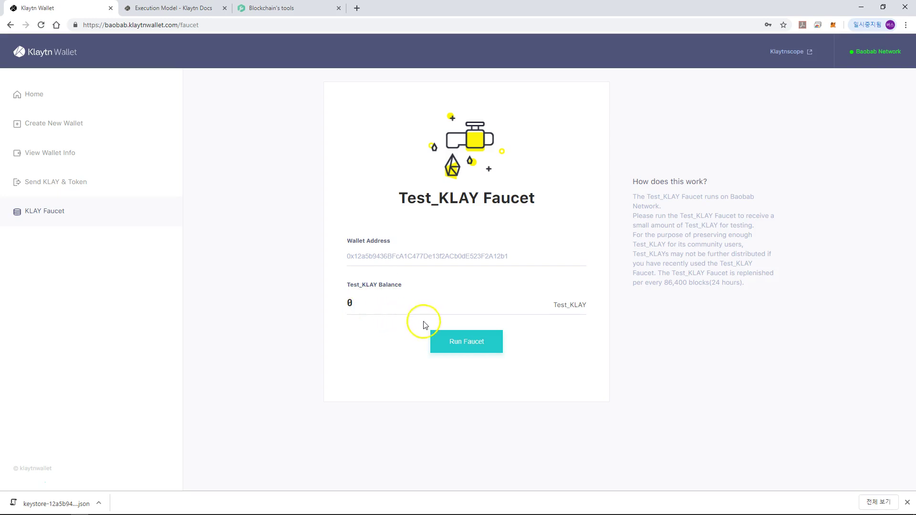
click(464, 350)
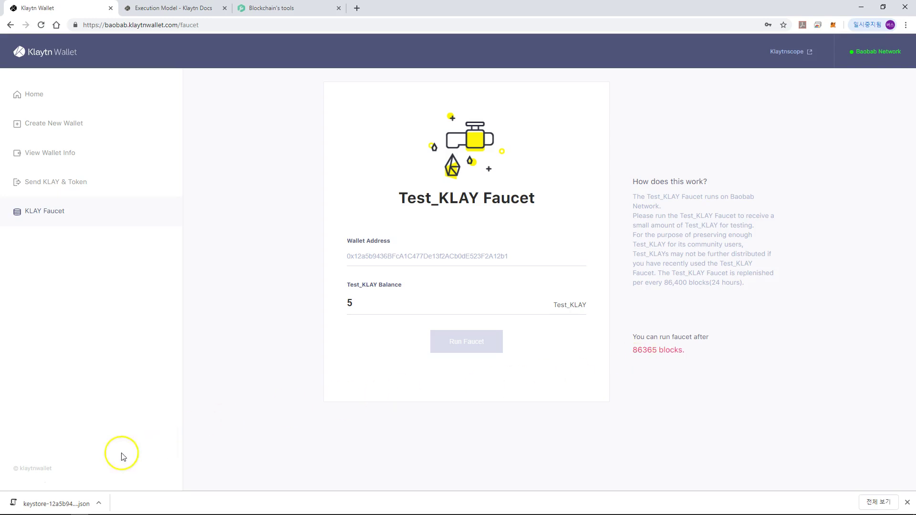
- Fill in a Test_KLAY transfer with the copied recipient address and an amount to send of 1
click(75, 183)
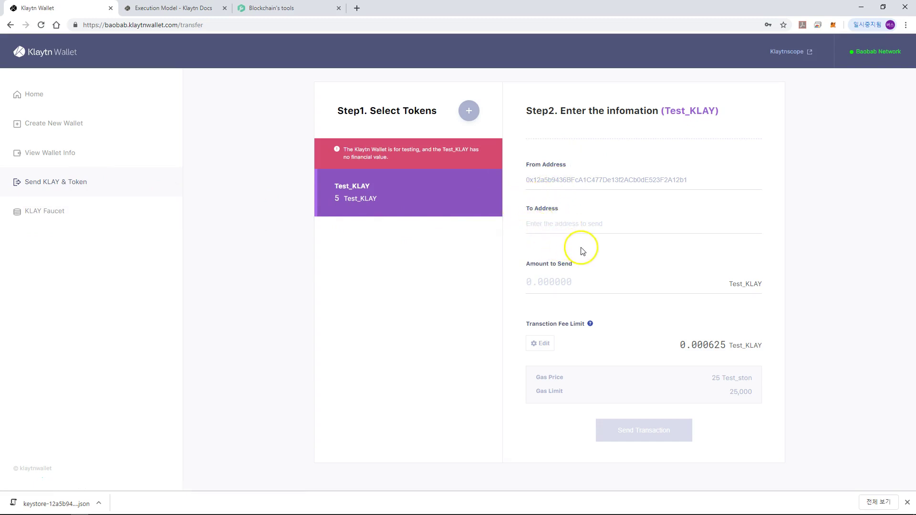
click(587, 225)
key(ctrl+v)
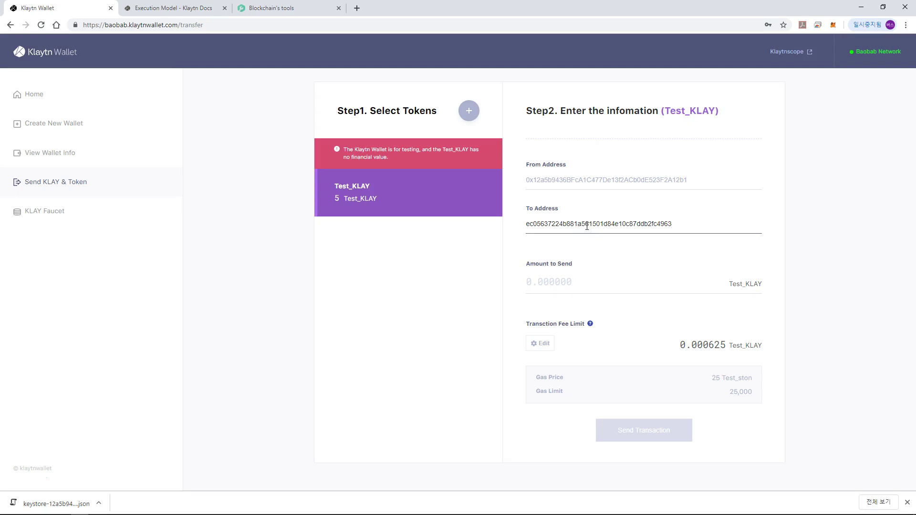
click(590, 281)
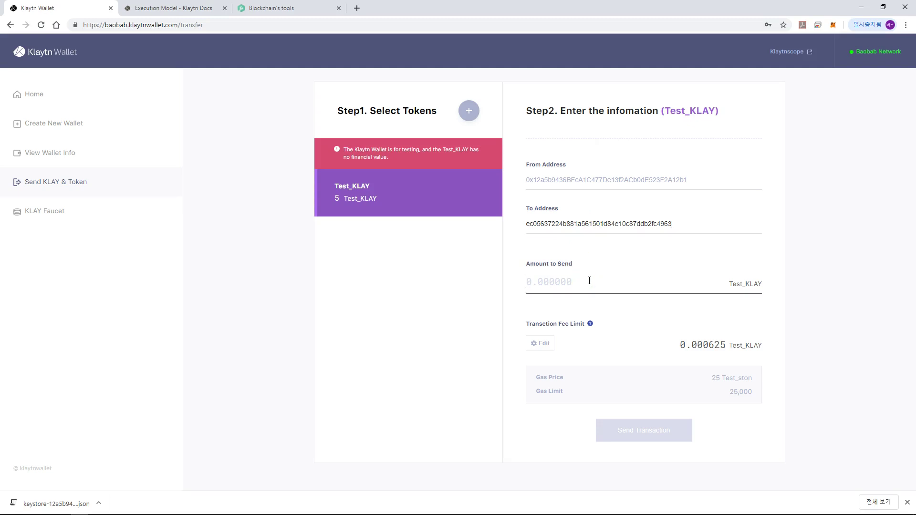
text(1)
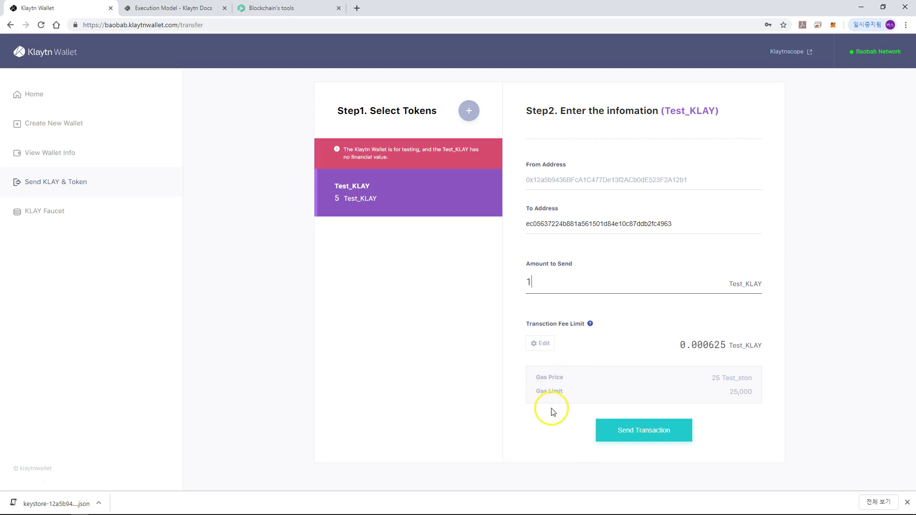
- Examine the gas price, its unit and the gas limit listed under the transfer's transaction fee limit
drag(536, 377, 562, 378)
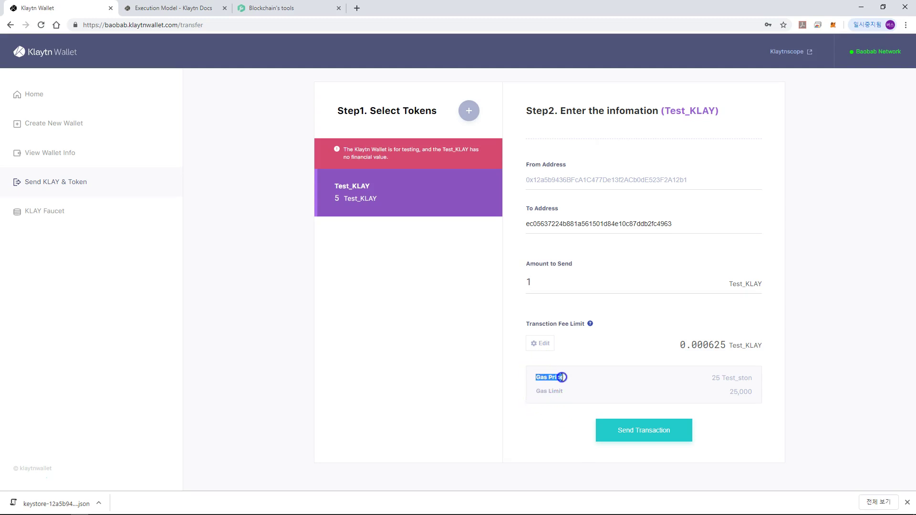
triple_click(562, 377)
click(713, 378)
drag(713, 378, 715, 378)
drag(537, 392, 565, 392)
click(565, 393)
drag(737, 379, 753, 381)
- Examine the KLAY, peb and ston rows of the Units of KLAY table in the Klaytn Docs page
key(ctrl+Tab)
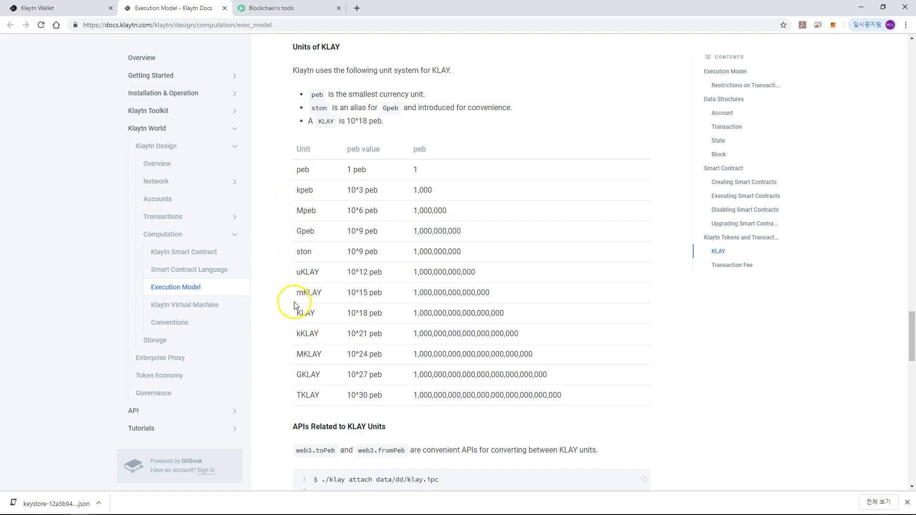
click(307, 314)
double_click(307, 314)
double_click(309, 169)
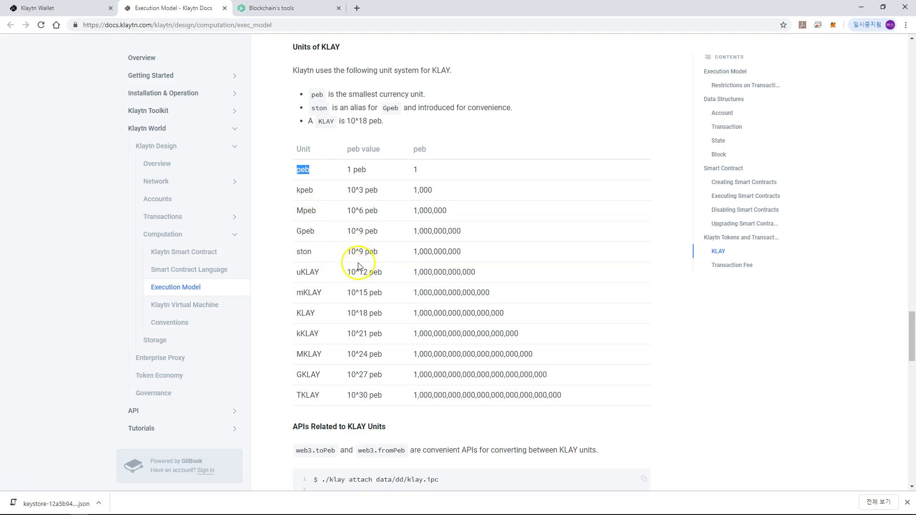
double_click(306, 252)
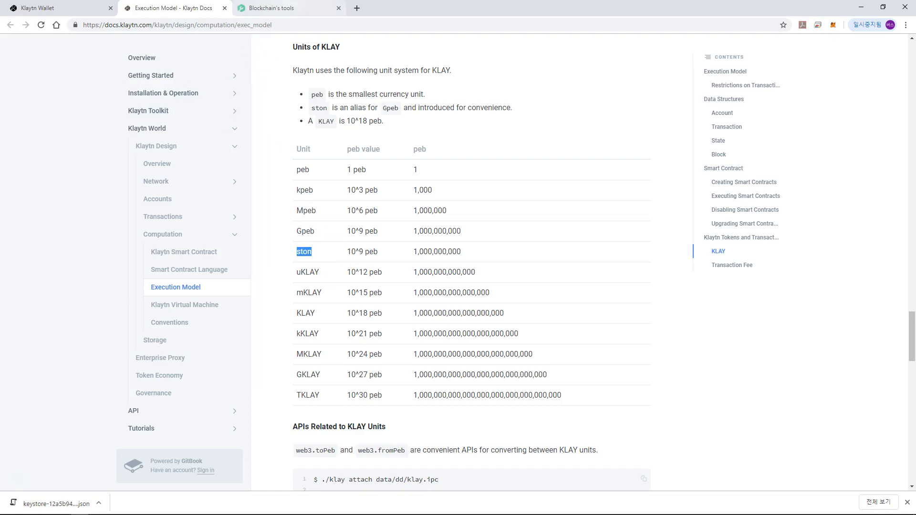
- Convert 25 Gpeb (Ston) in the PEB Converter on Blockchain's tools and highlight the KLAY equivalent
click(267, 8)
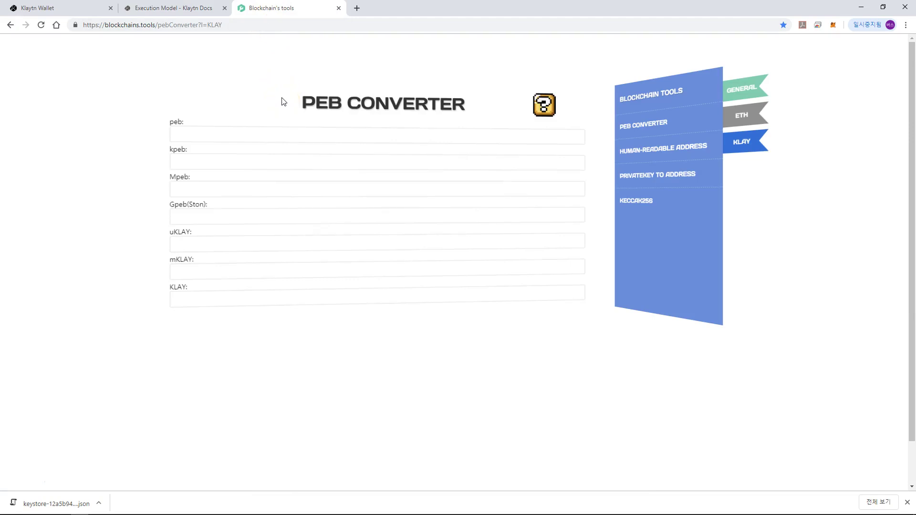
double_click(196, 204)
click(202, 215)
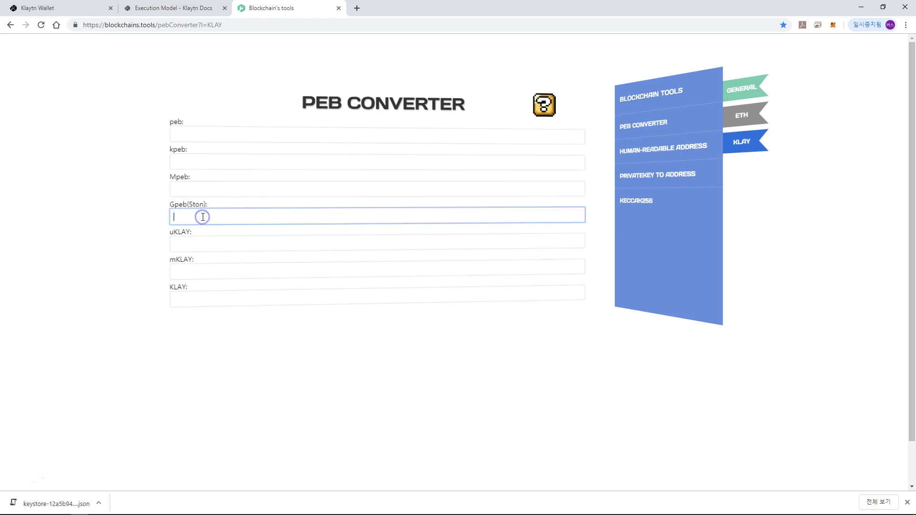
text(25)
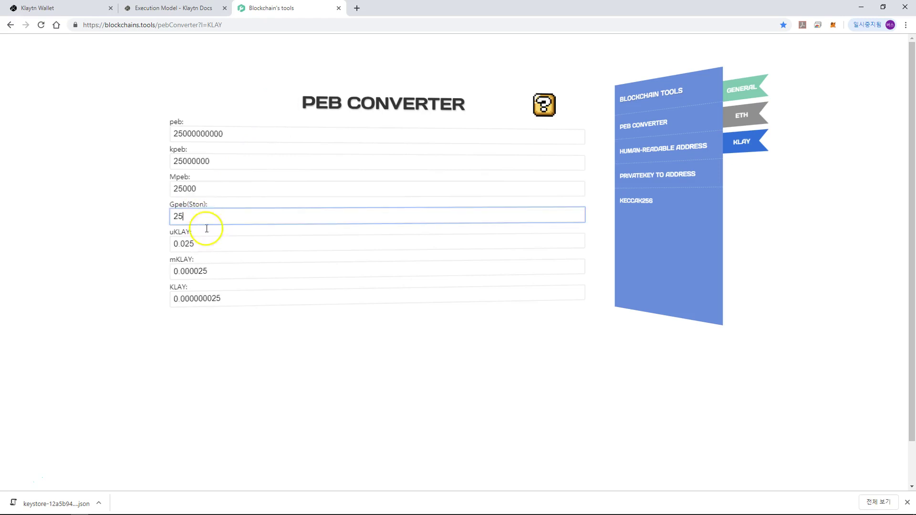
drag(235, 298, 175, 299)
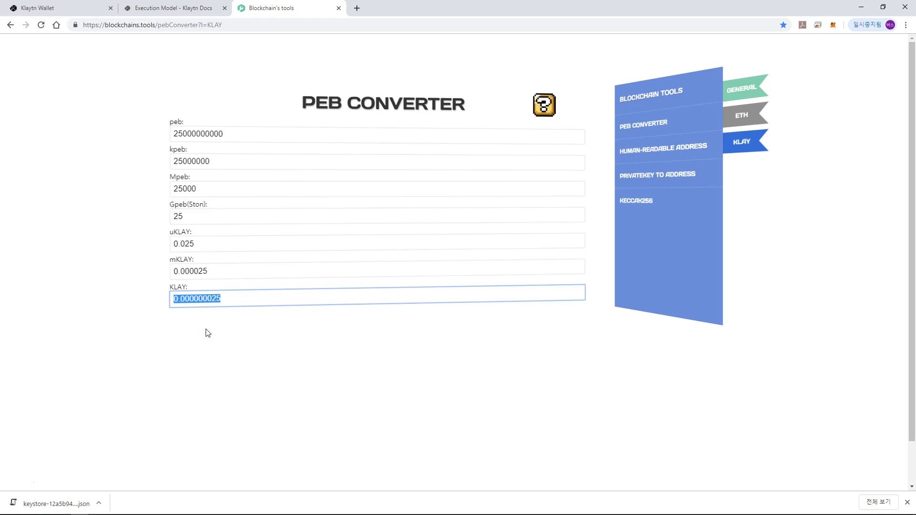
- Copy the converted KLAY value into Calculator and multiply it by the gas limit of 25,000
drag(229, 299, 171, 292)
key(ctrl+c)
key(XF86Calculator)
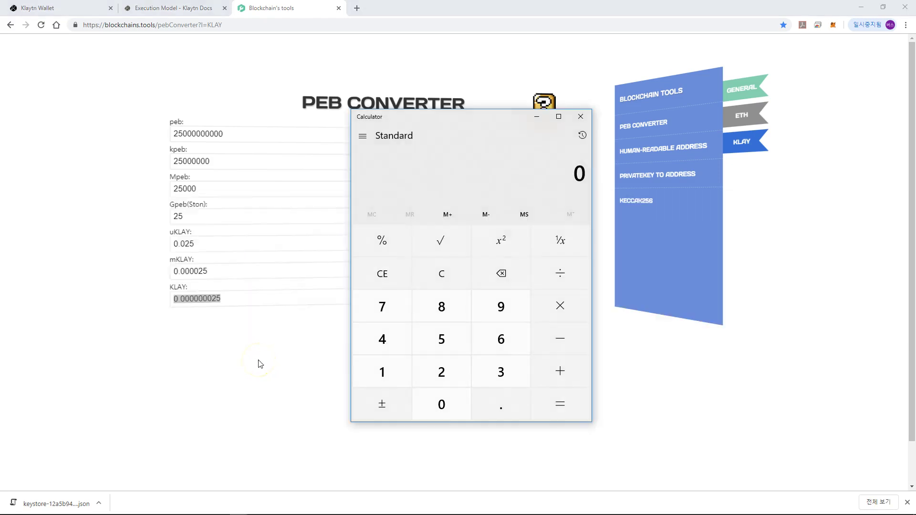
key(ctrl+v)
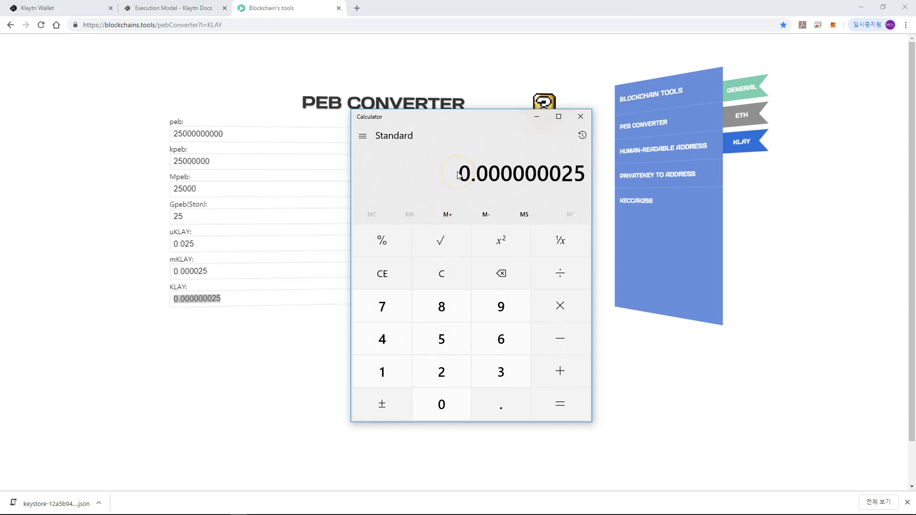
key(asterisk)
text(250000)
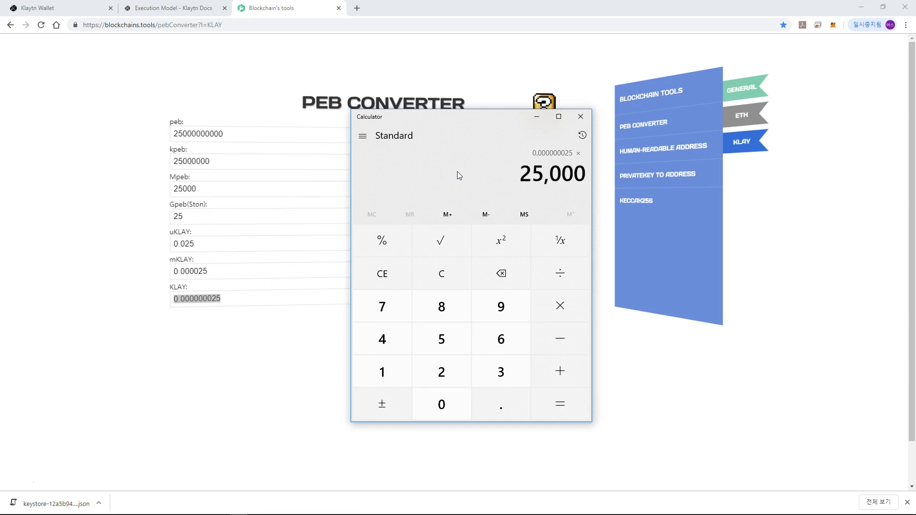
key(Return)
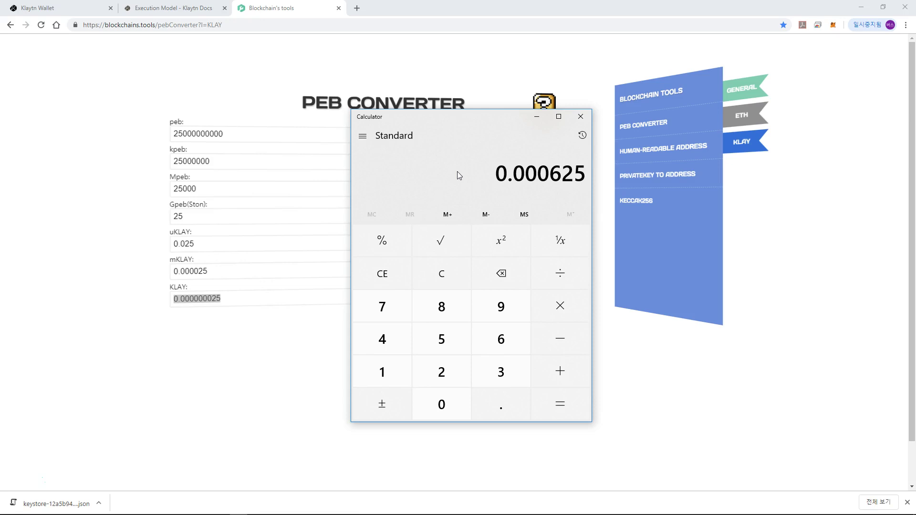
- Return to the Klaytn Wallet transfer, open its transaction fee limit for editing, highlight the value and cancel the edit
click(173, 8)
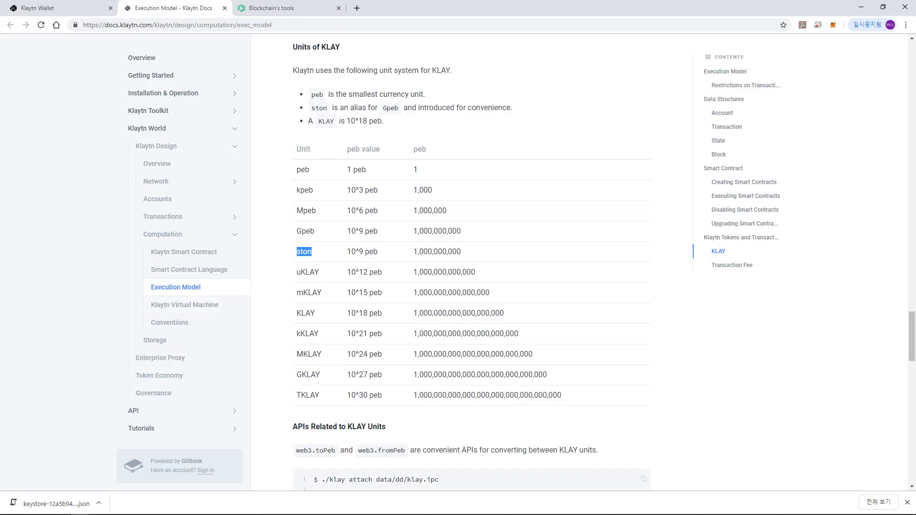
click(62, 8)
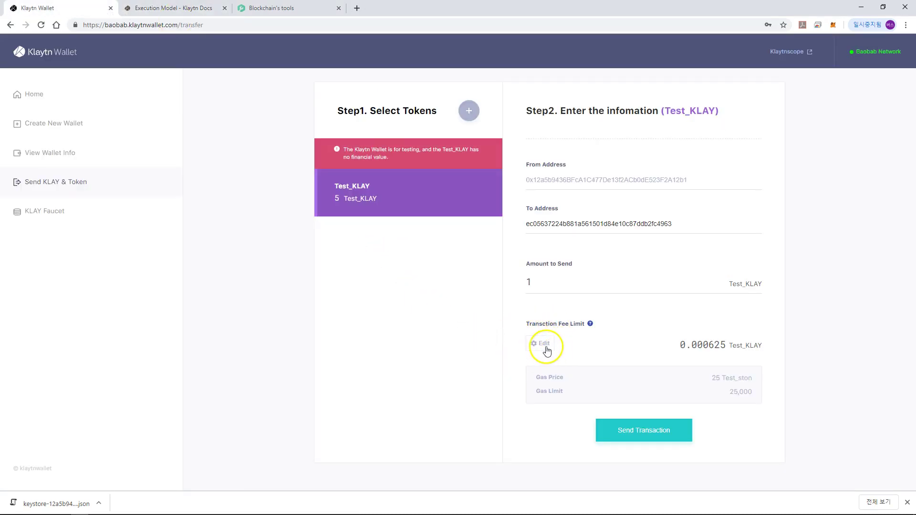
click(544, 347)
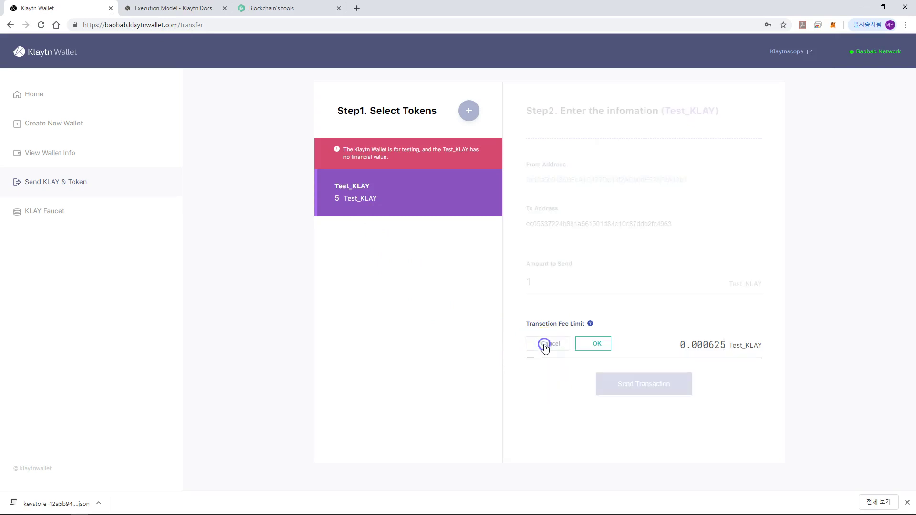
drag(665, 345, 736, 347)
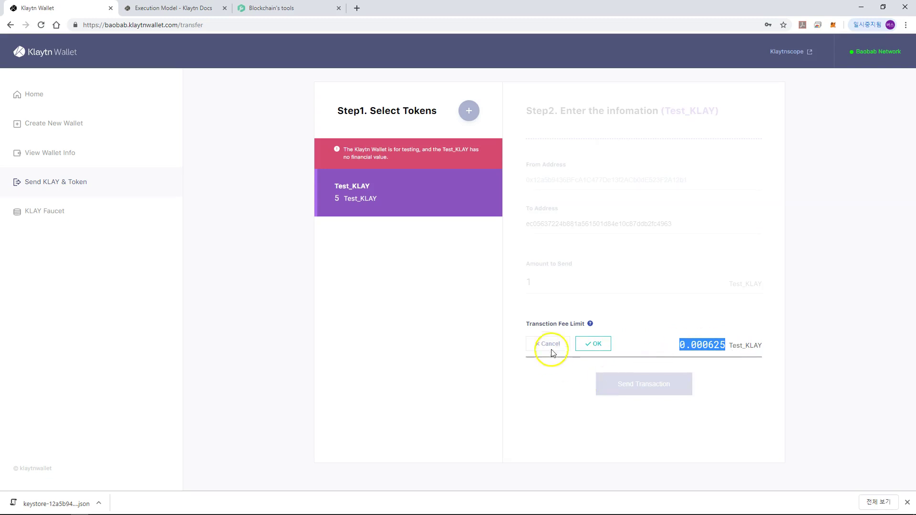
click(562, 344)
click(636, 388)
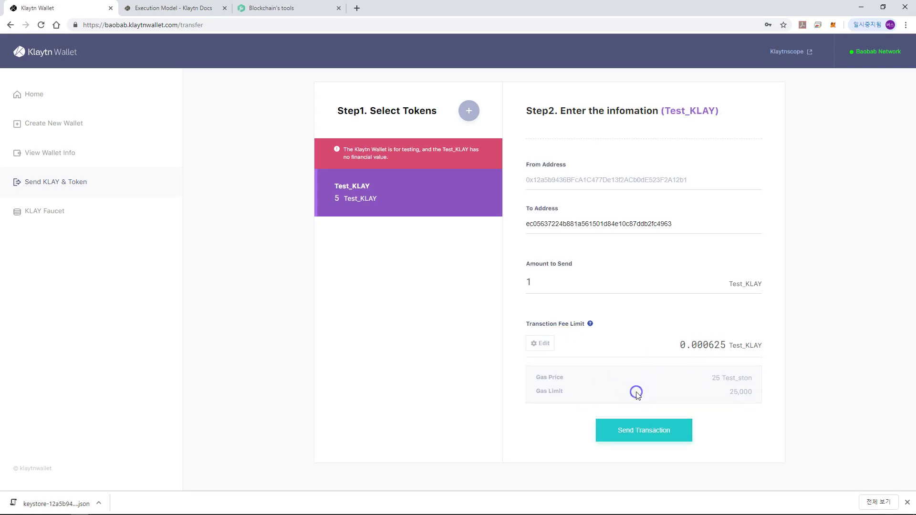
- Send and confirm the 1 Test_KLAY transfer, and open its transaction information on Klaytnscope
click(640, 432)
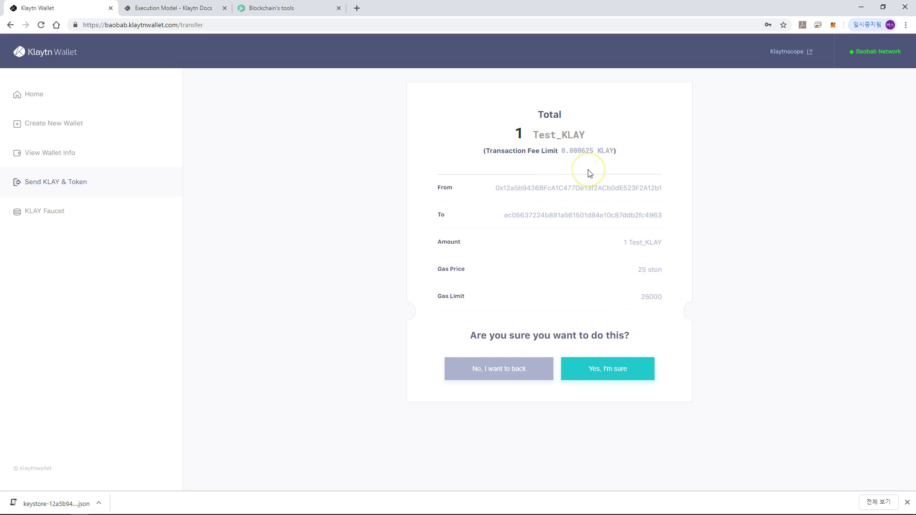
click(604, 378)
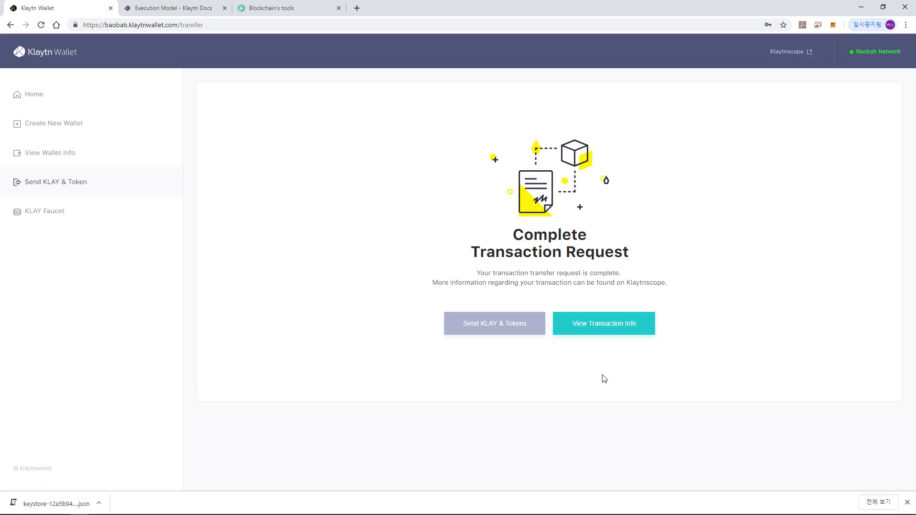
click(596, 329)
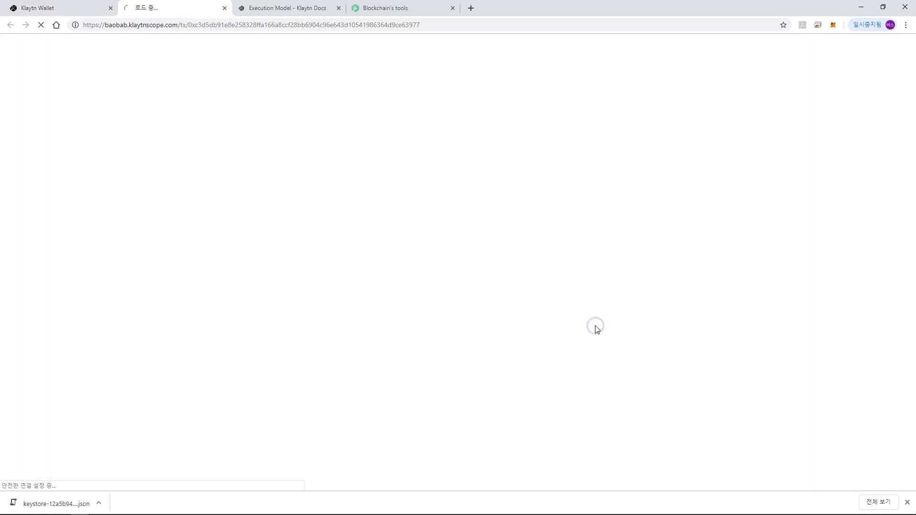